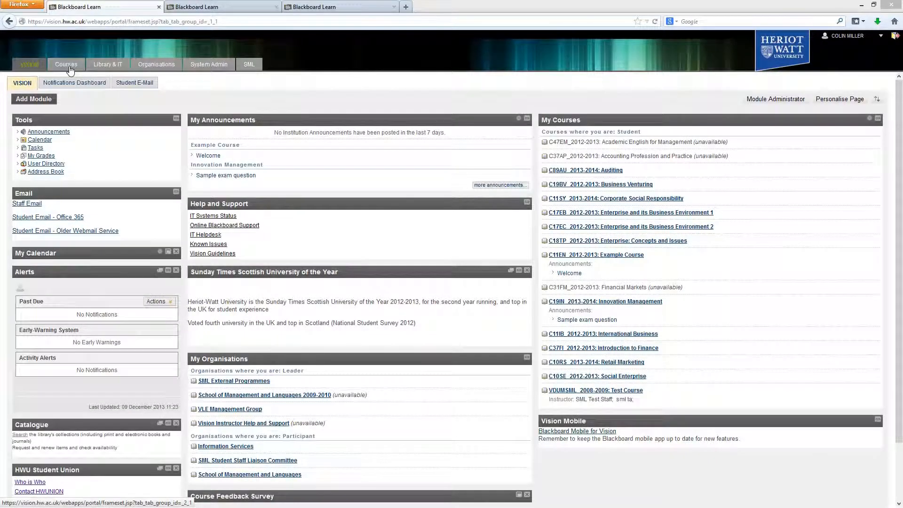
Step: View the Courses, Library & IT and Organisations pages, and access the account menu
left_click(69, 69)
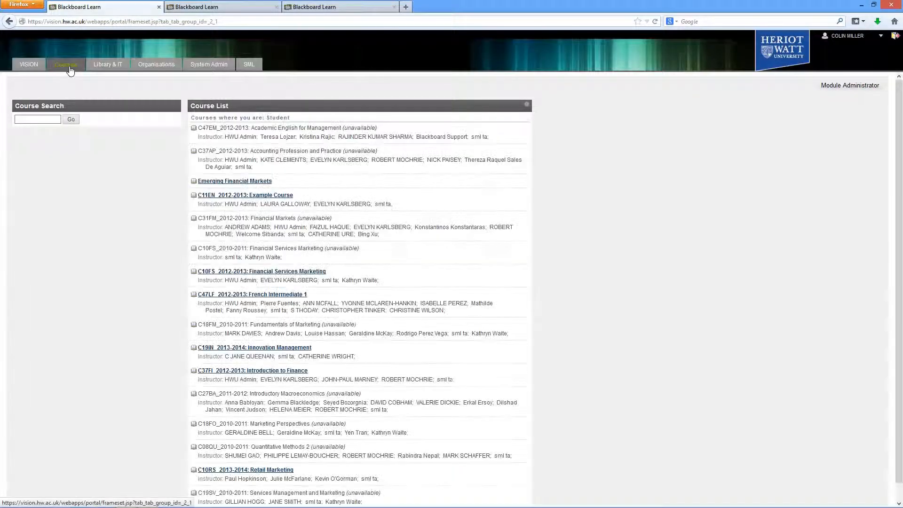
left_click(103, 68)
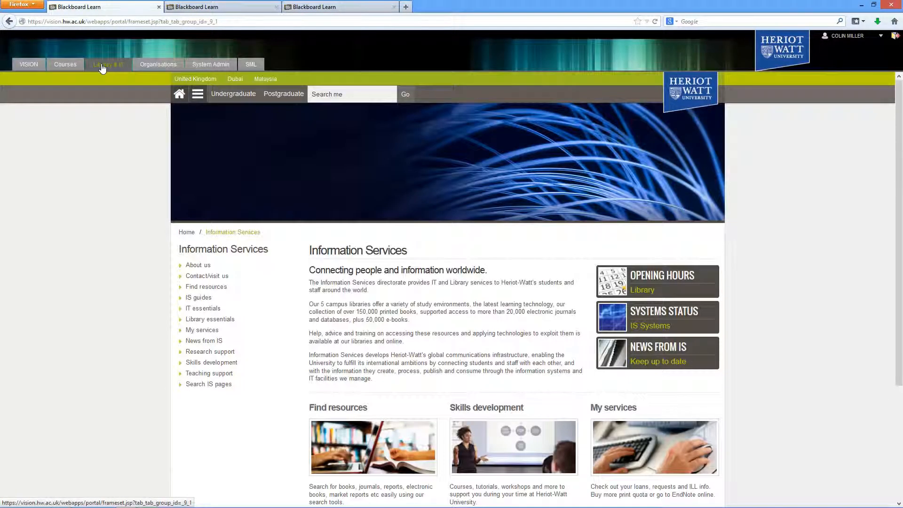
left_click(146, 69)
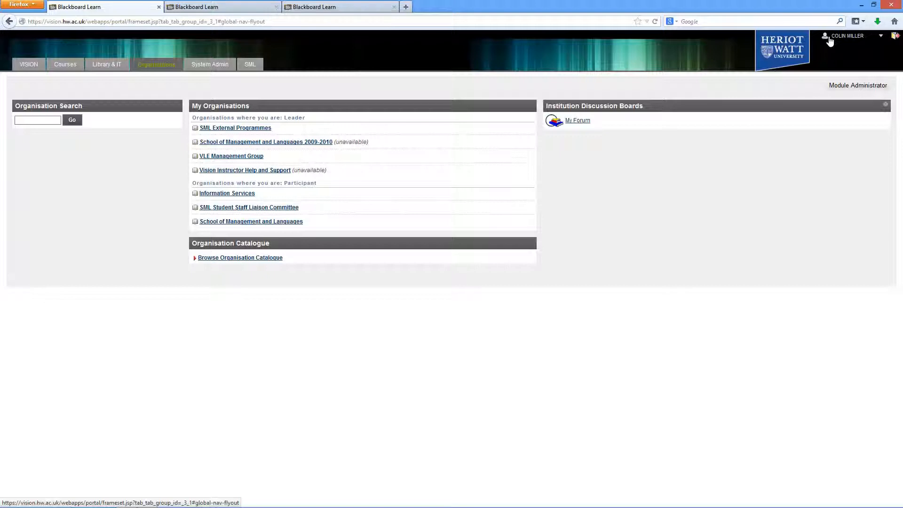
left_click(830, 42)
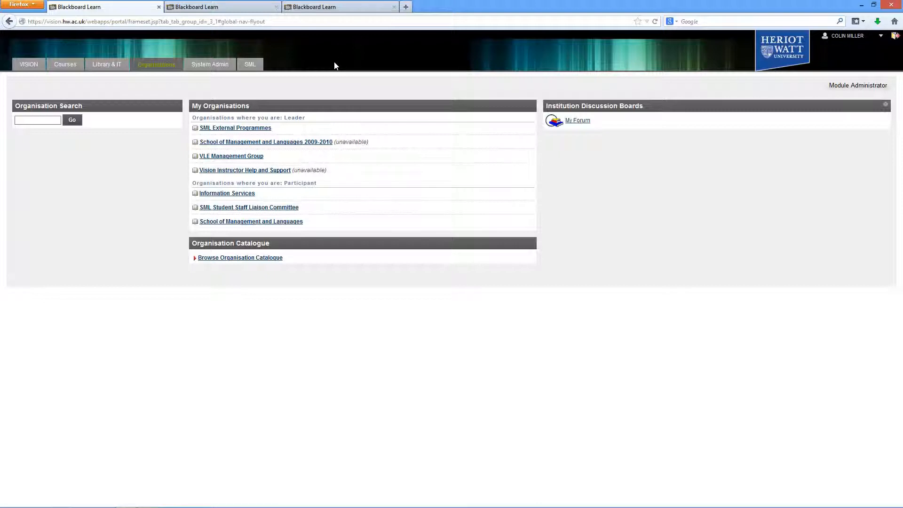
Step: Return to the VISION home page and view its Notifications Dashboard and Student E-Mail sections, ending back on VISION
left_click(28, 66)
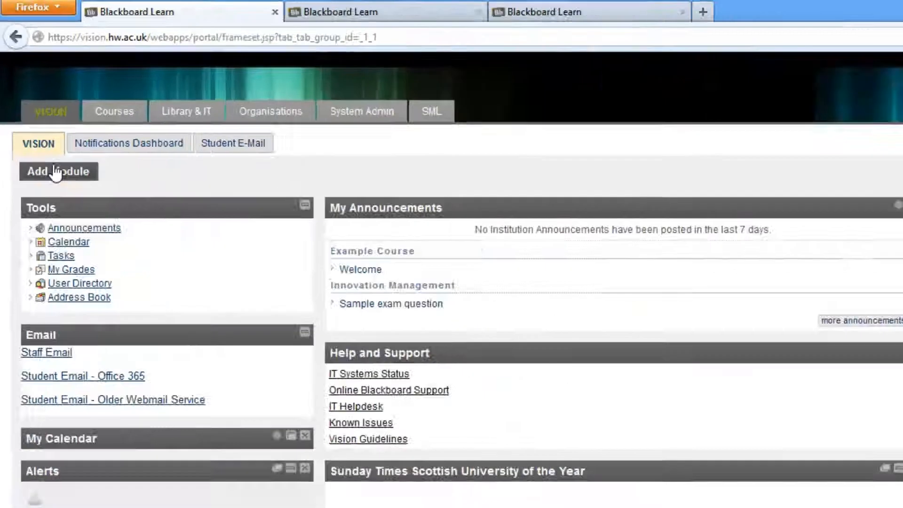
left_click(57, 199)
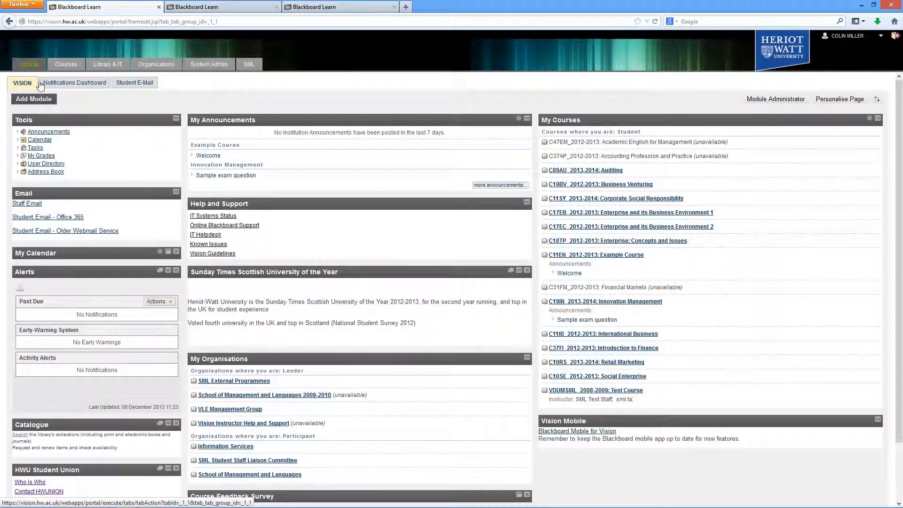
left_click(74, 85)
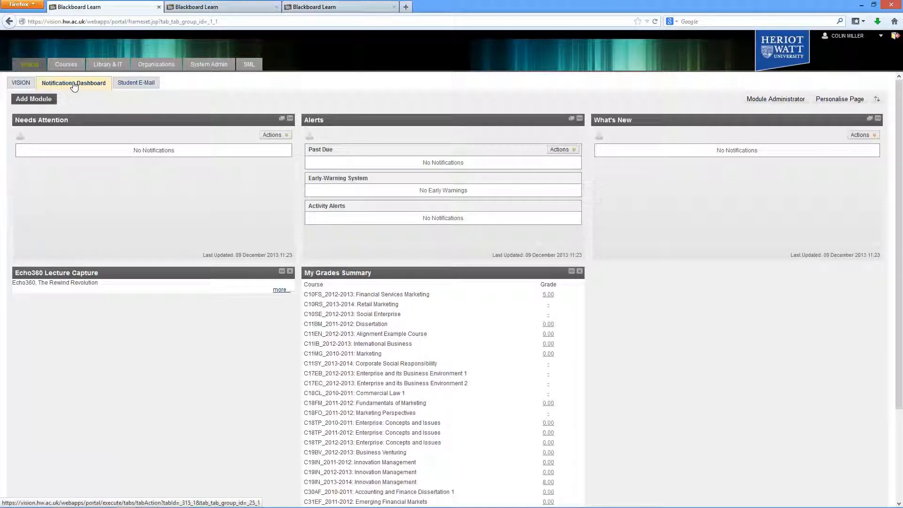
left_click(134, 85)
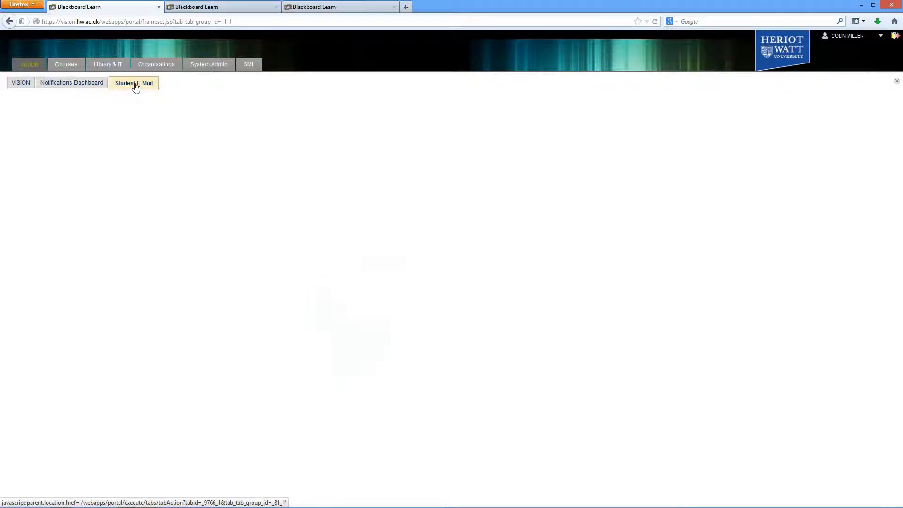
left_click(77, 87)
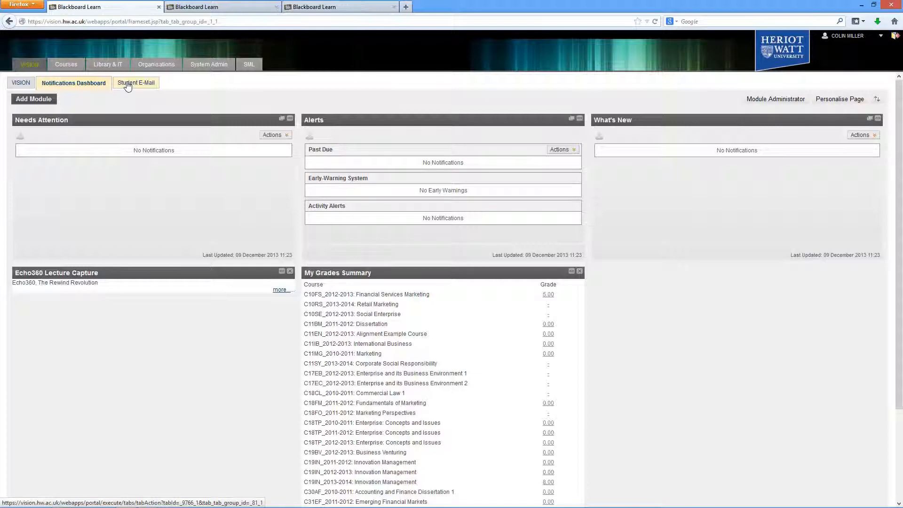
left_click(24, 85)
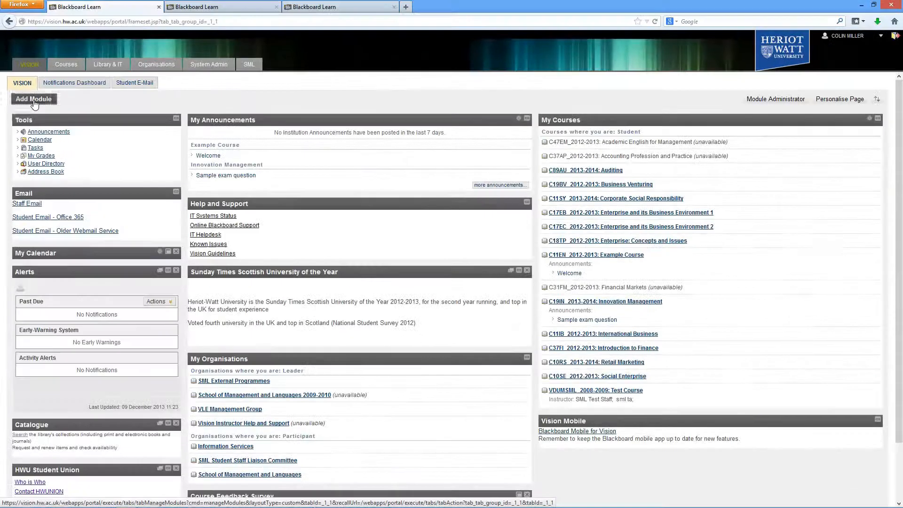
Step: Browse the available modules and add Journals and Library guides to the VISION page
left_click(85, 110)
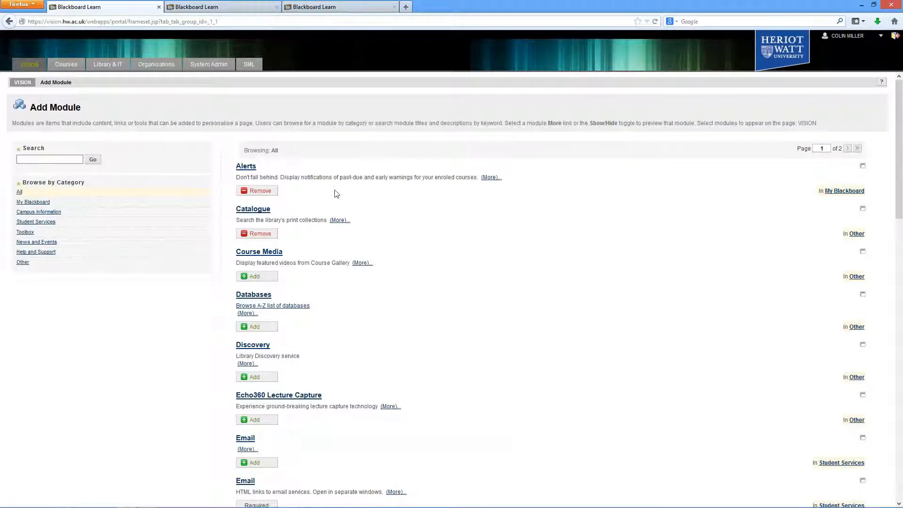
scroll(348, 198, "down", 10)
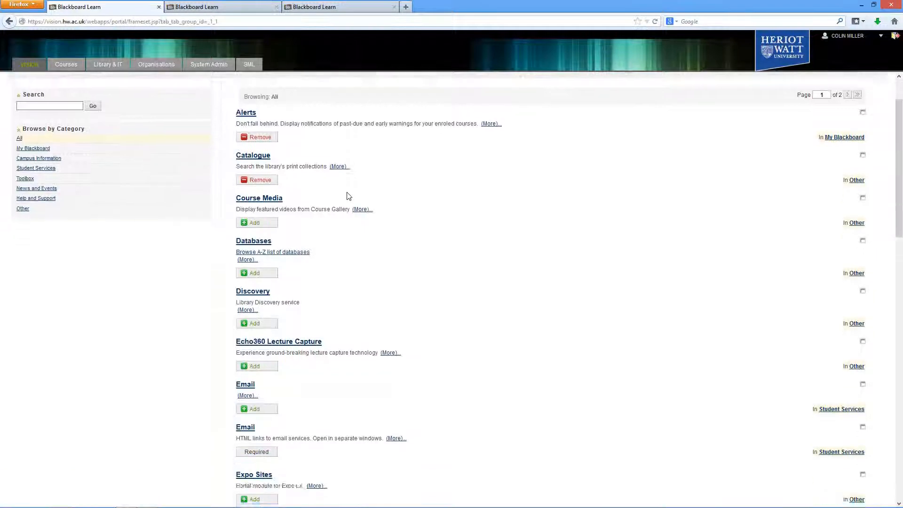
scroll(348, 197, "up", 4)
scroll(348, 197, "up", 6)
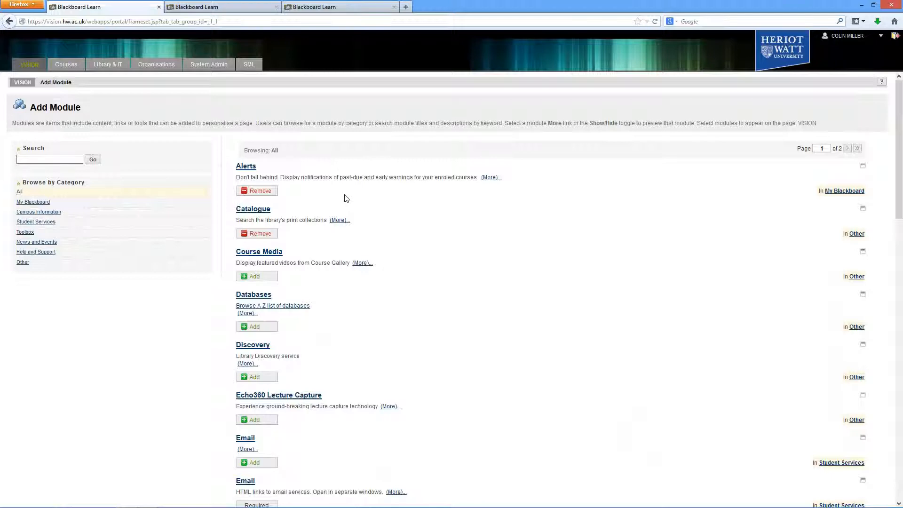
scroll(345, 198, "down", 14)
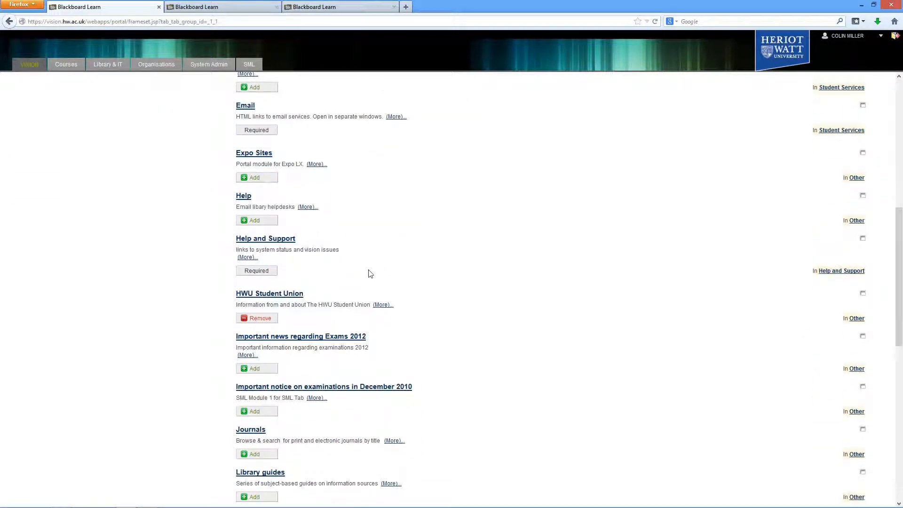
left_click(257, 319)
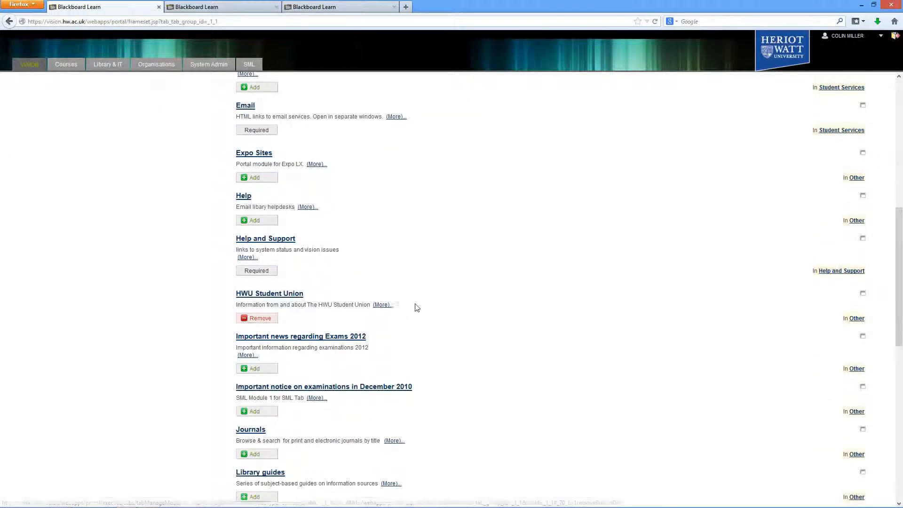
scroll(418, 307, "down", 8)
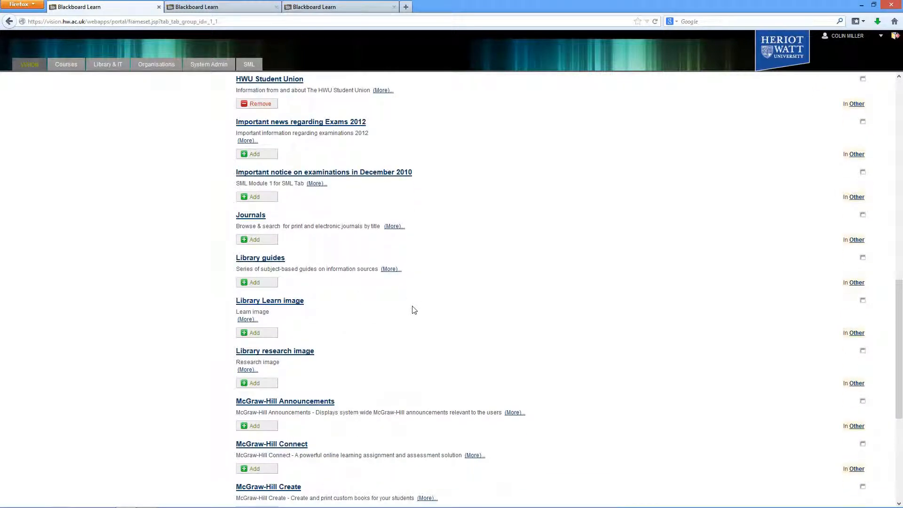
left_click(253, 242)
left_click(266, 285)
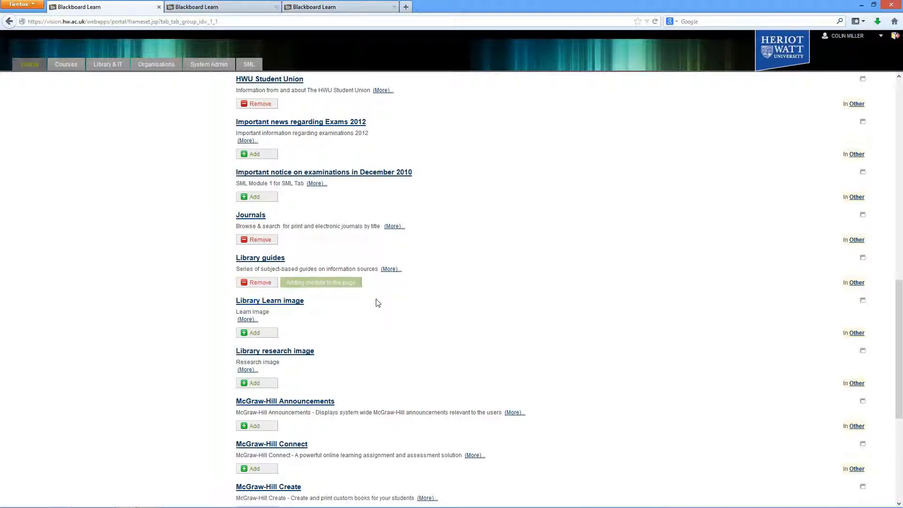
scroll(379, 302, "down", 2)
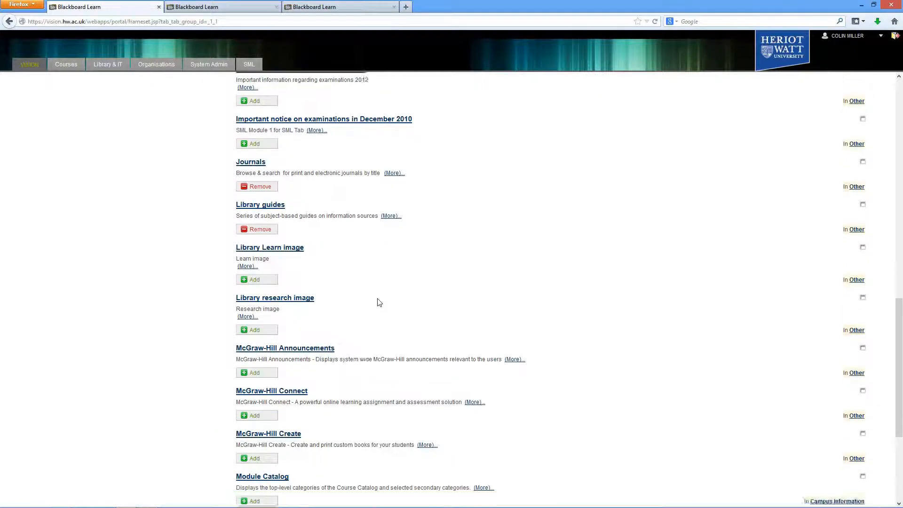
Step: Remove the HWU Student Union module, confirm the module changes and review the updated VISION page
scroll(377, 302, "up", 10)
left_click(256, 318)
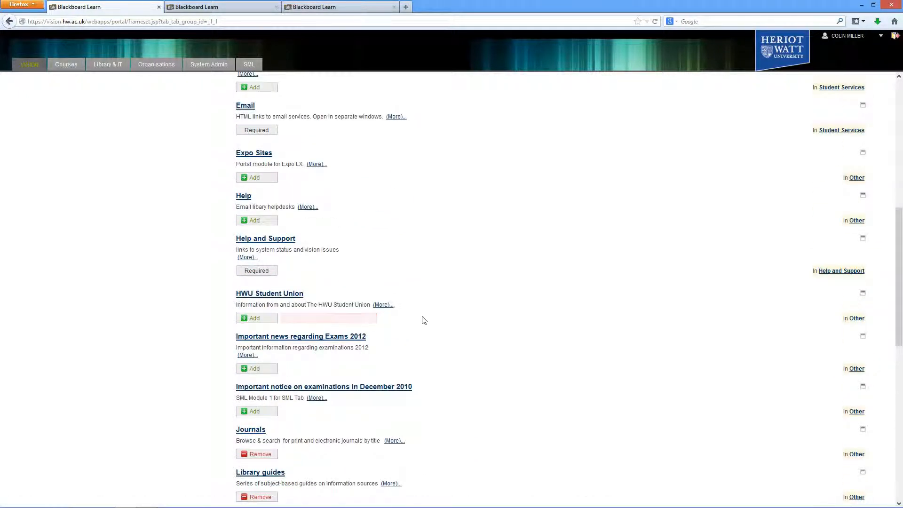
scroll(420, 317, "down", 10)
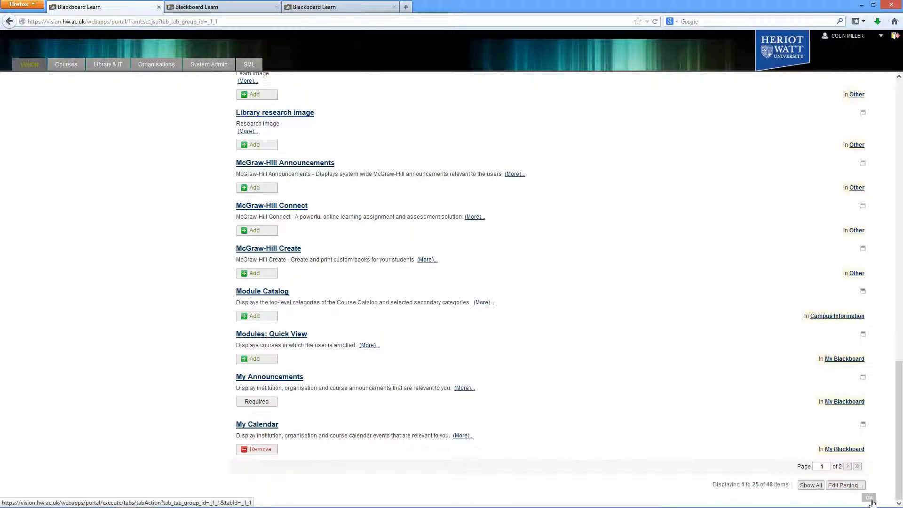
left_click(869, 499)
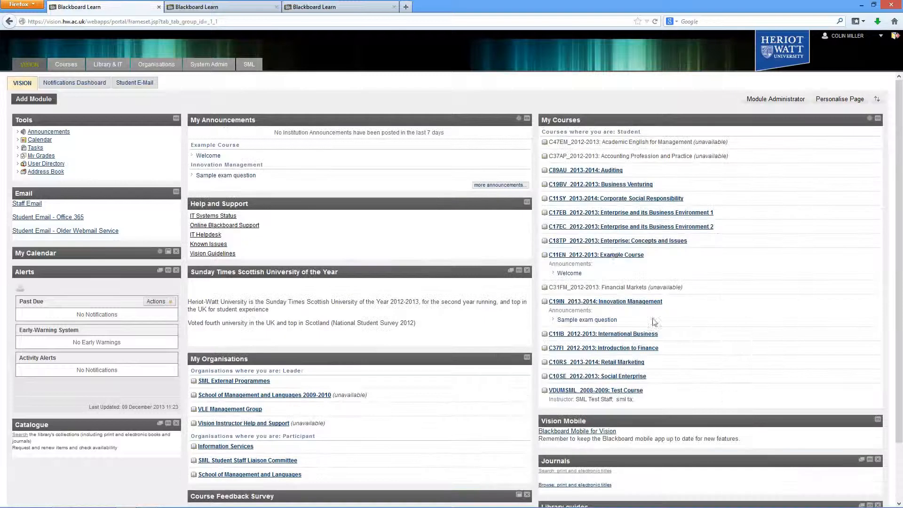
scroll(598, 412, "down", 3)
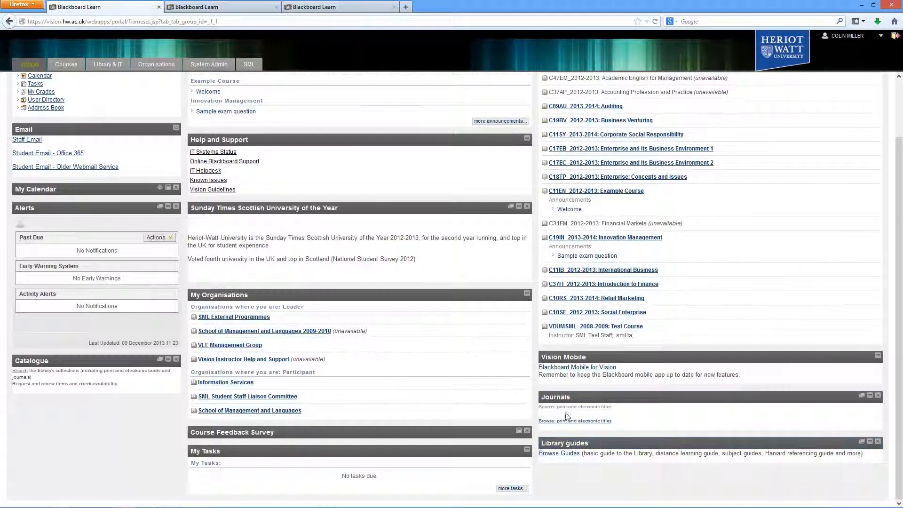
scroll(419, 240, "up", 3)
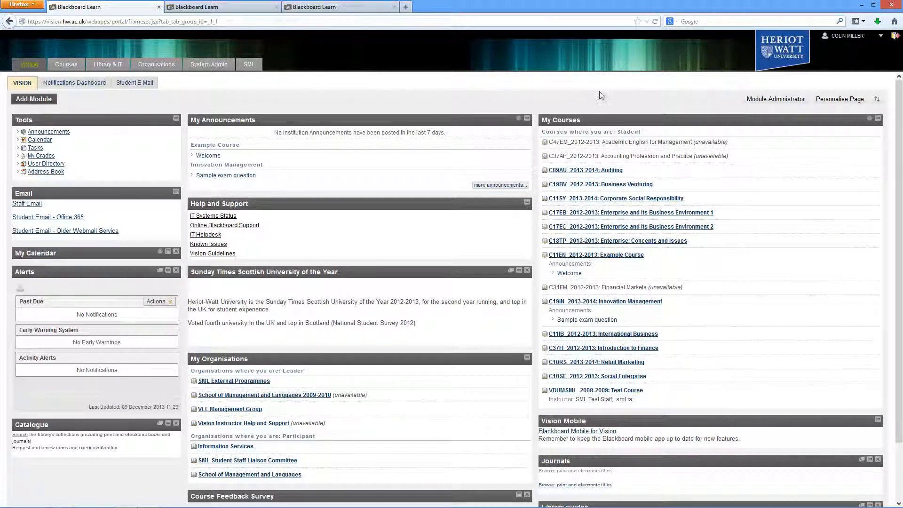
Step: Personalise the VISION page with the Plum colour palette and submit the change
left_click(836, 100)
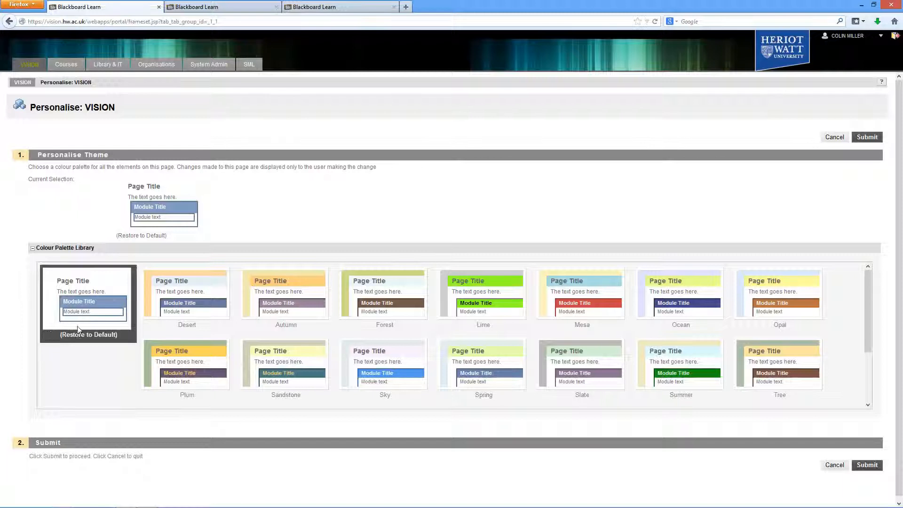
left_click(89, 335)
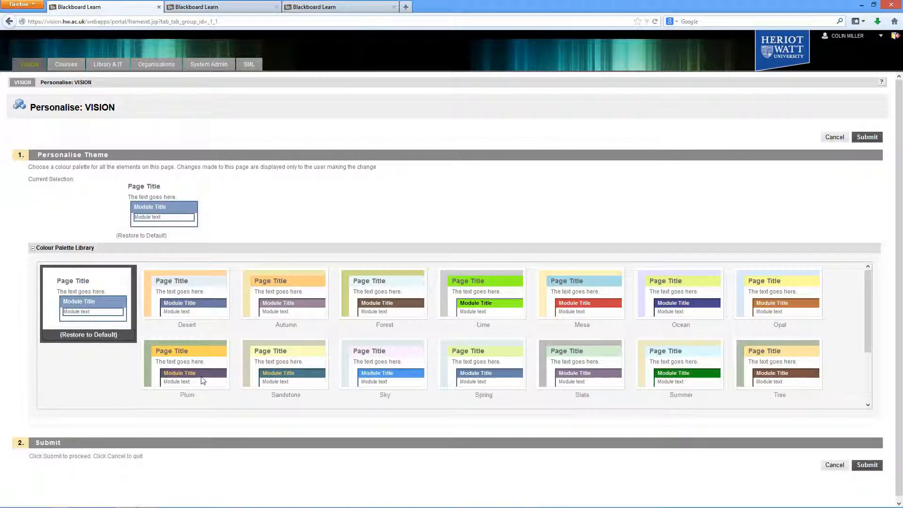
left_click(181, 383)
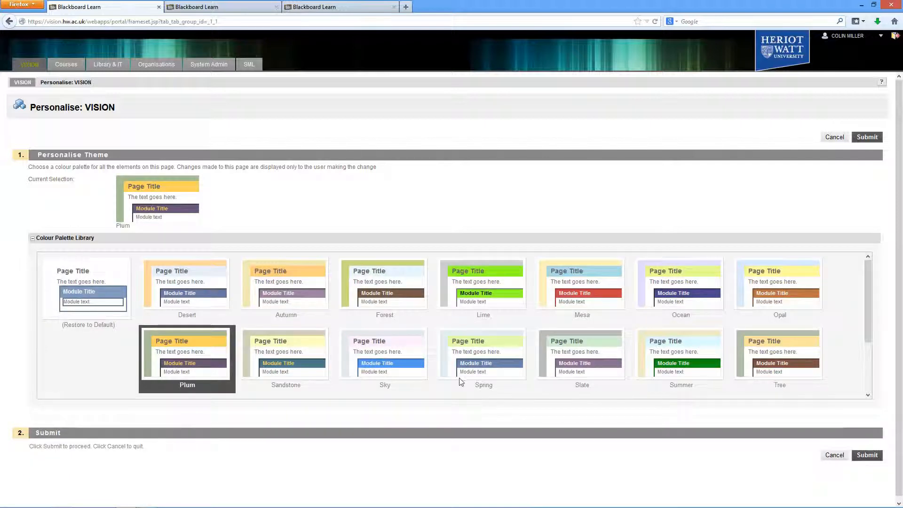
left_click_drag(869, 312, 872, 371)
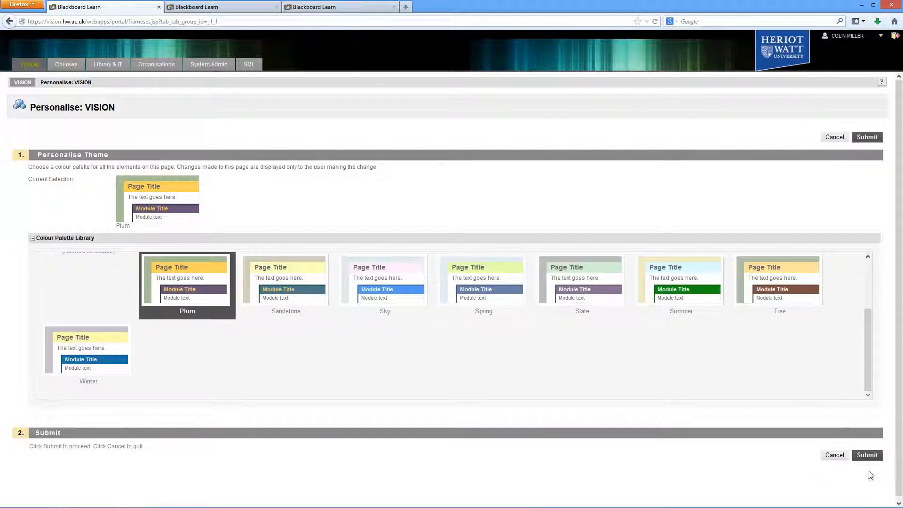
left_click(864, 455)
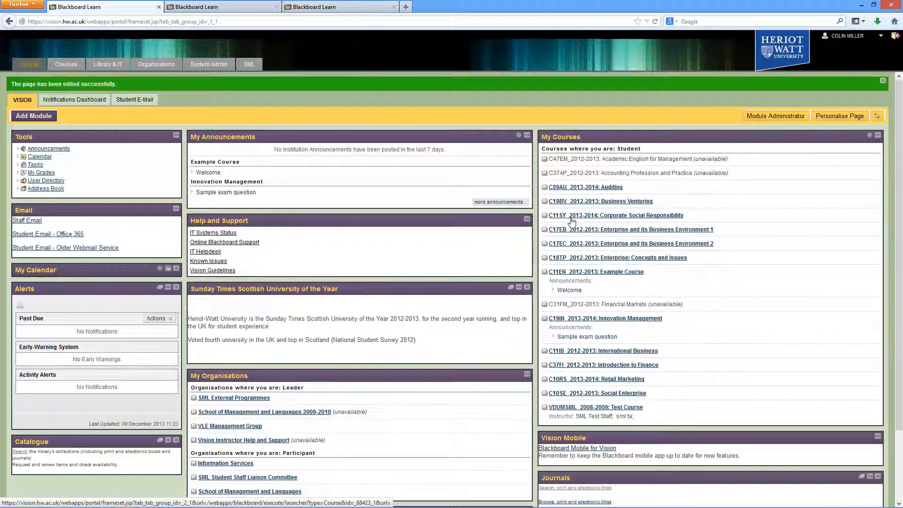
Step: Restore the VISION page's colour theme to the default and submit the change
left_click(843, 118)
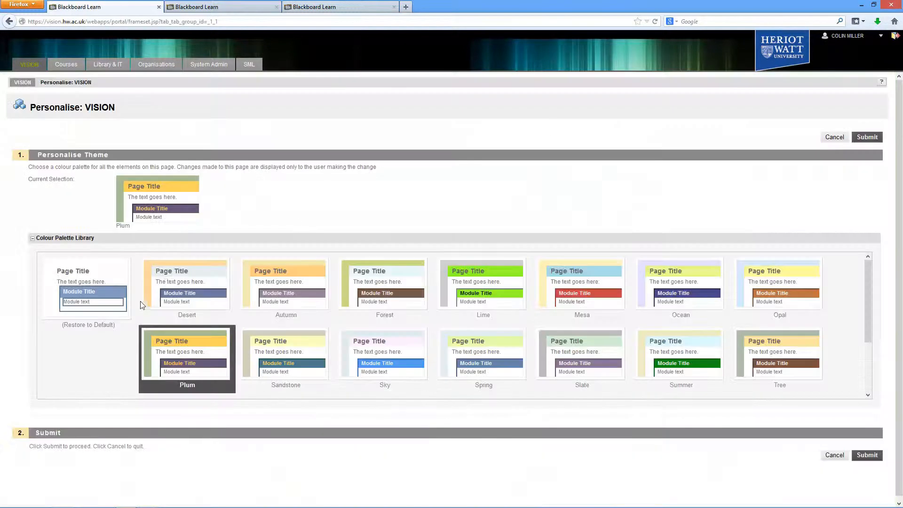
left_click(93, 327)
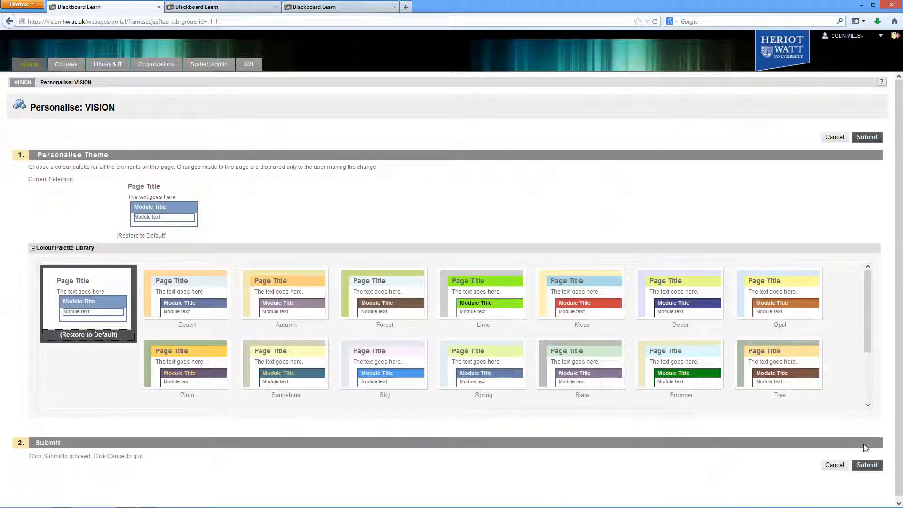
left_click(867, 466)
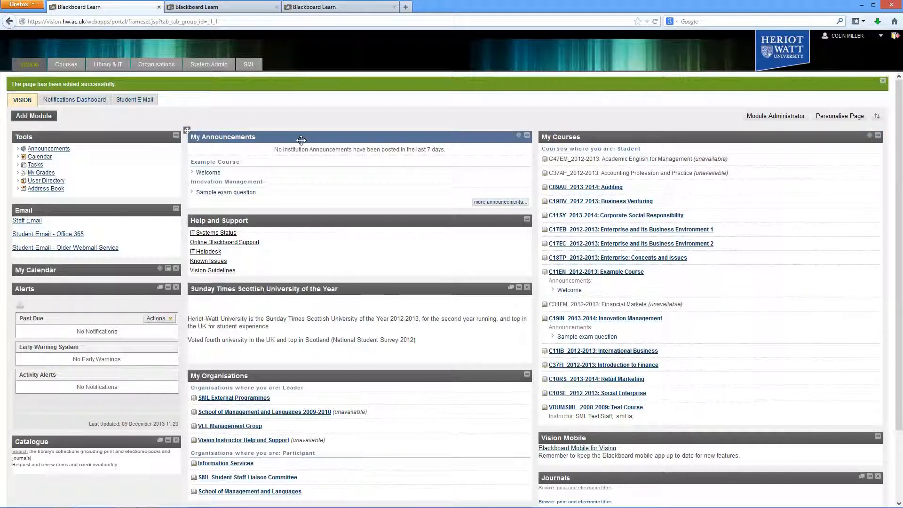
Step: Rearrange the VISION page by moving My Announcements below Help and Support and My Courses to the head of the middle column
left_click_drag(301, 140, 302, 259)
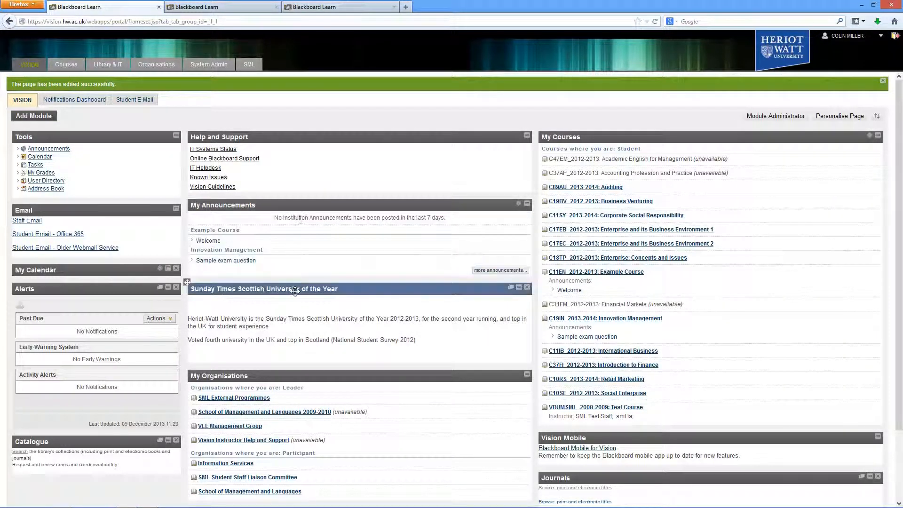
left_click_drag(569, 136, 297, 140)
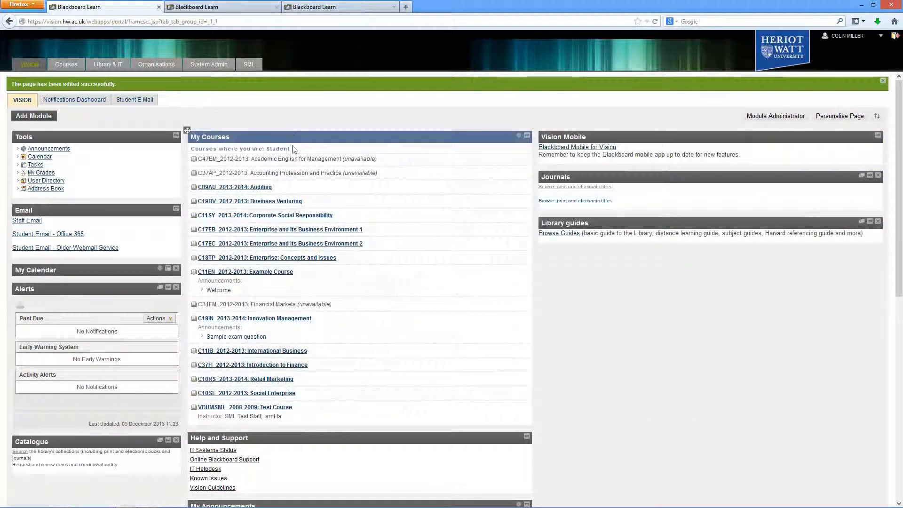